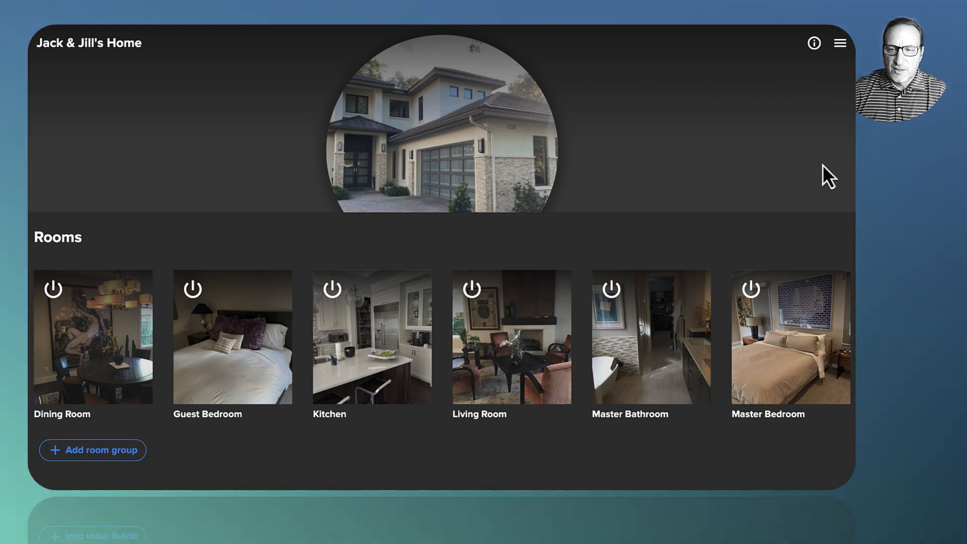
Step: Open the Room Groups configuration in System Setup to read its explanation, and return to the home screen
{"action": "left_click", "coordinate": [840, 46]}
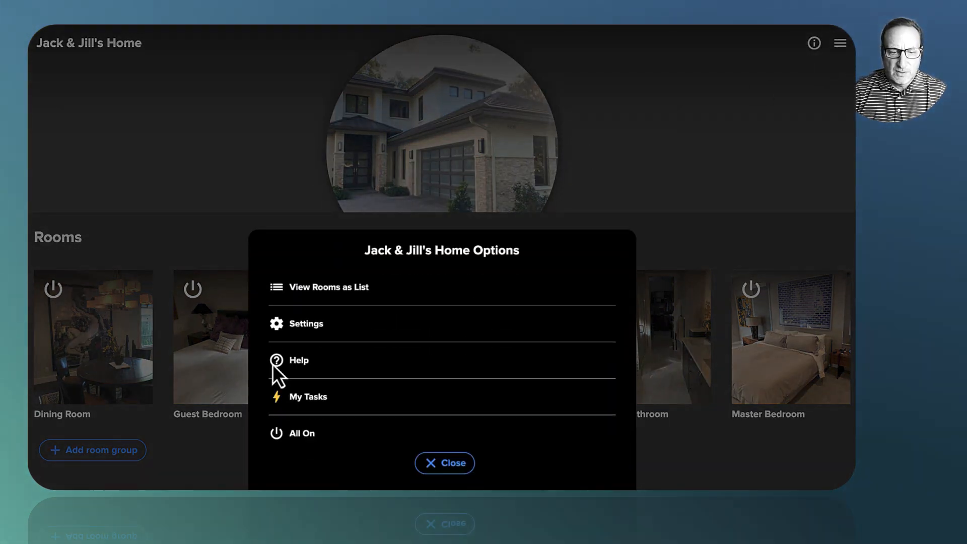
{"action": "left_click", "coordinate": [304, 328]}
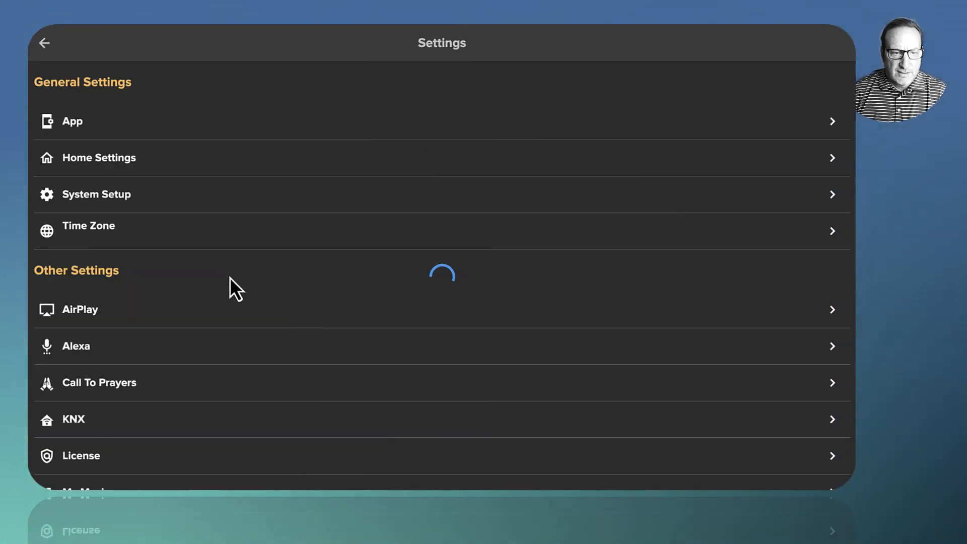
{"action": "left_click", "coordinate": [89, 198]}
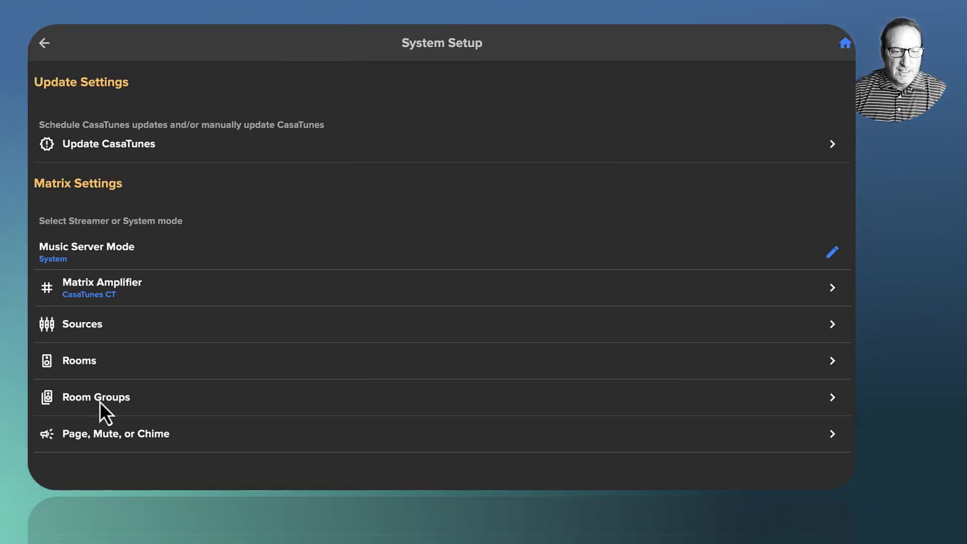
{"action": "right_click", "coordinate": [100, 400]}
{"action": "left_click", "coordinate": [77, 397]}
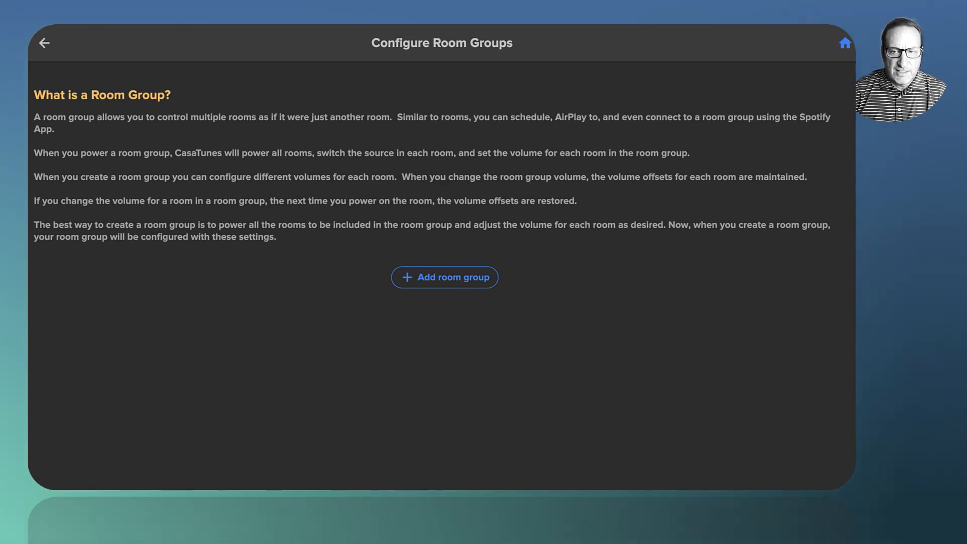
{"action": "left_click", "coordinate": [845, 44]}
{"action": "left_click", "coordinate": [840, 45]}
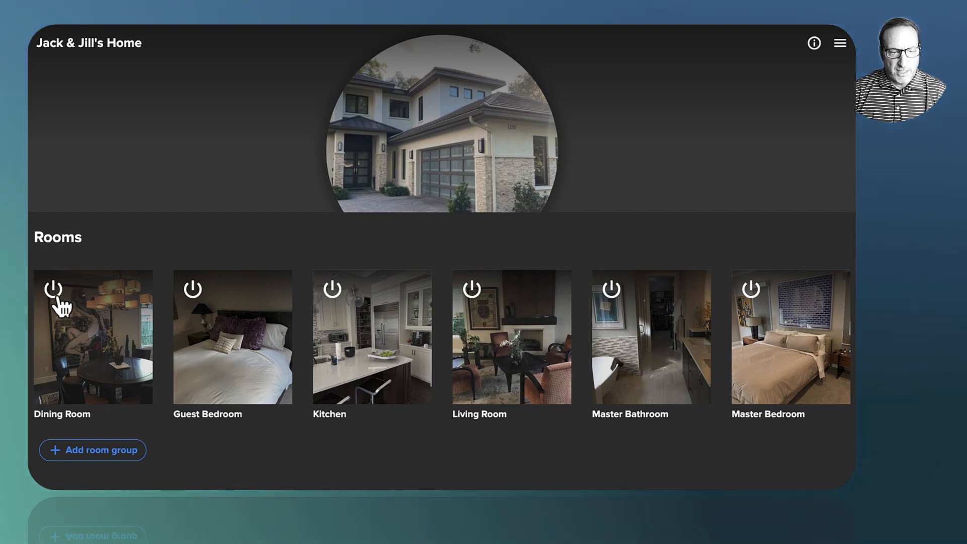
Step: Power on the Dining Room, Kitchen and Living Room
{"action": "left_click", "coordinate": [60, 299]}
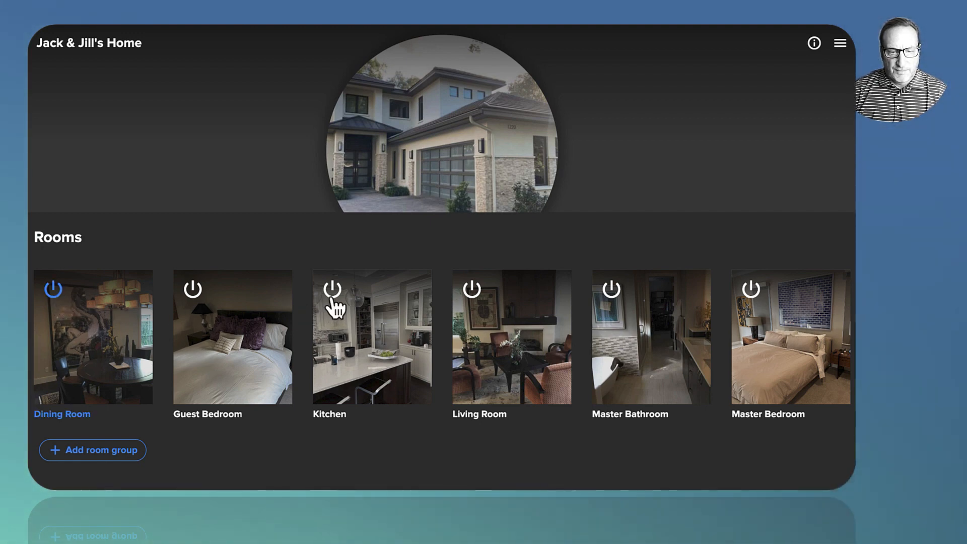
{"action": "left_click", "coordinate": [346, 298]}
{"action": "left_click", "coordinate": [473, 298]}
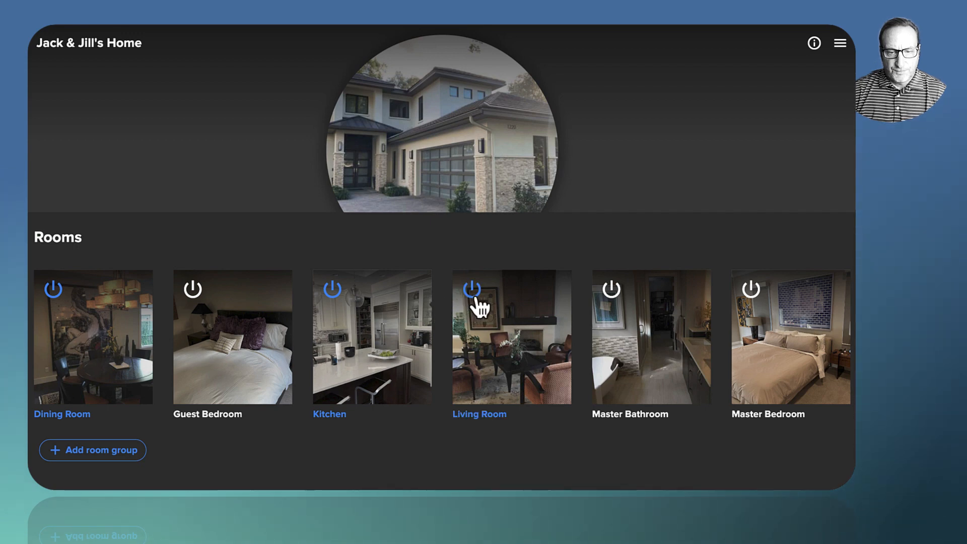
Step: Check the player volume of the Dining Room, Kitchen and Living Room in turn, and return to the rooms overview
{"action": "left_click", "coordinate": [96, 344]}
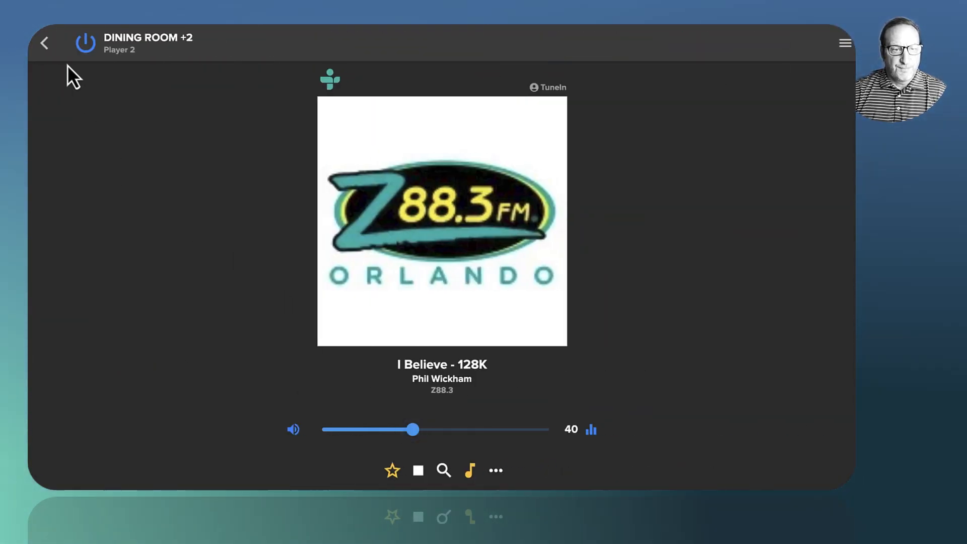
{"action": "left_click", "coordinate": [45, 44]}
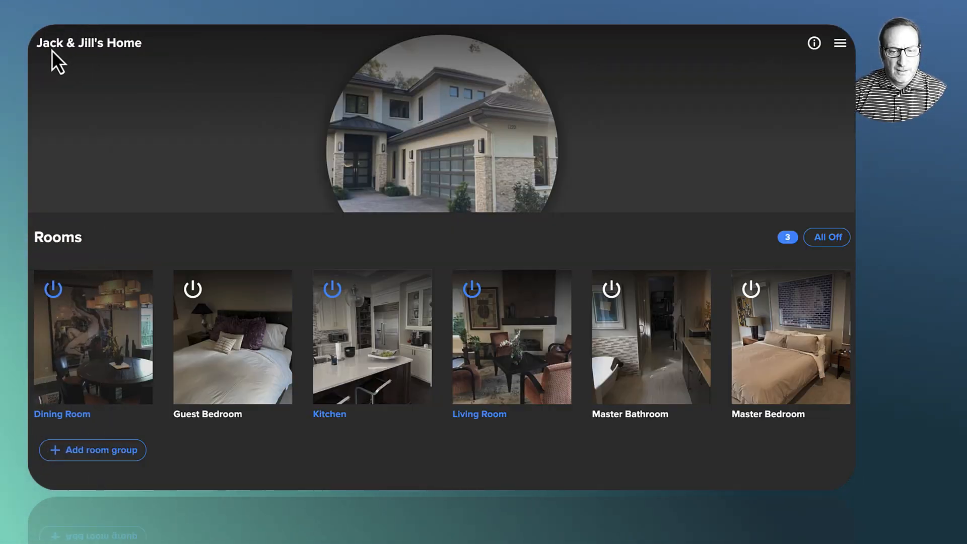
{"action": "left_click", "coordinate": [370, 349]}
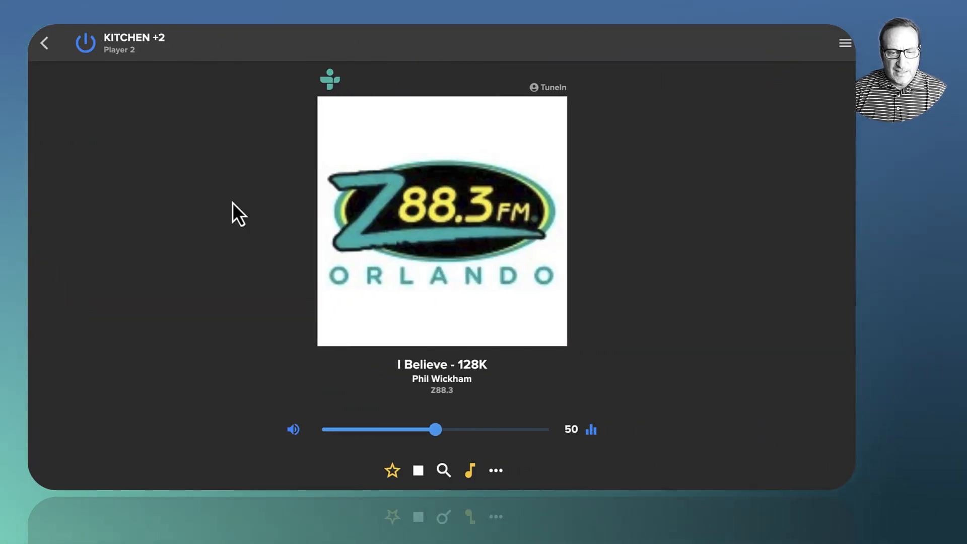
{"action": "left_click", "coordinate": [49, 50]}
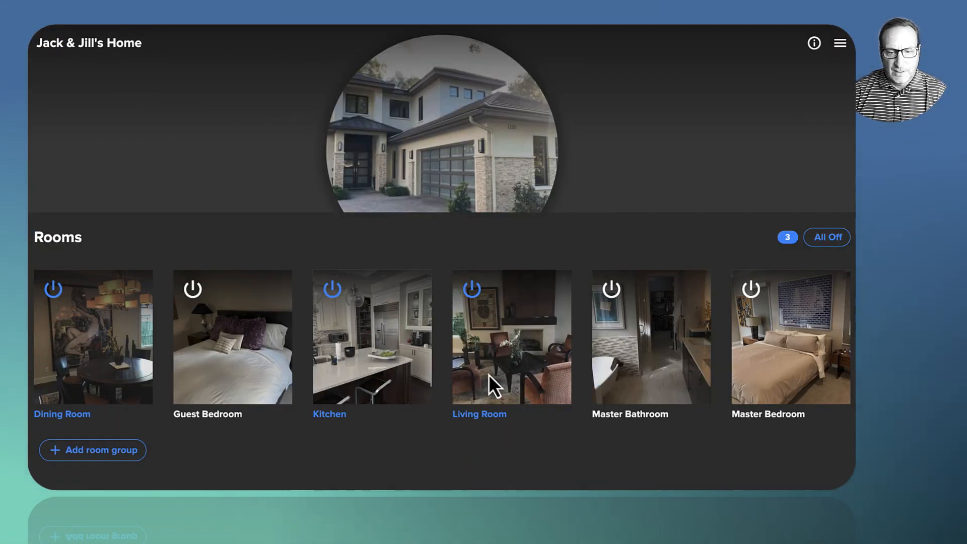
{"action": "left_click", "coordinate": [490, 374]}
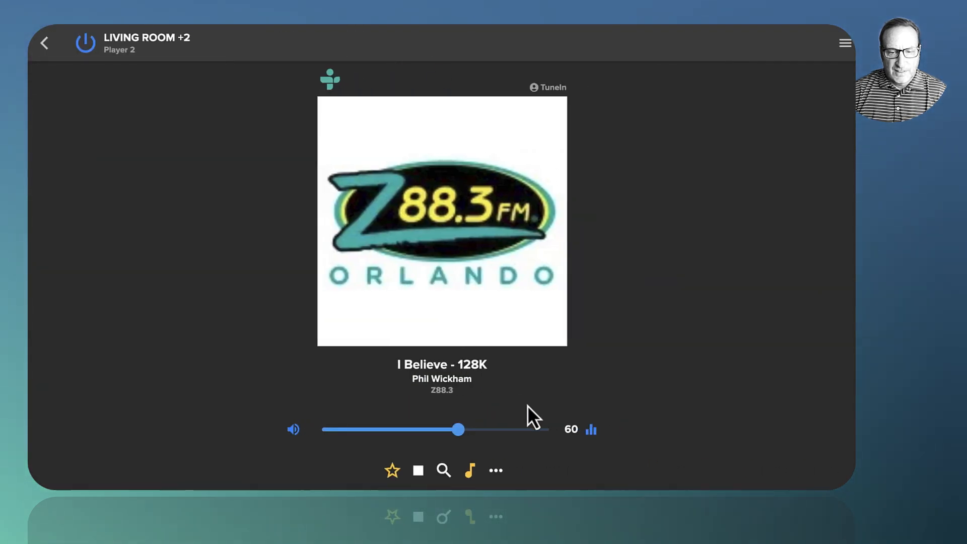
{"action": "left_click", "coordinate": [46, 46]}
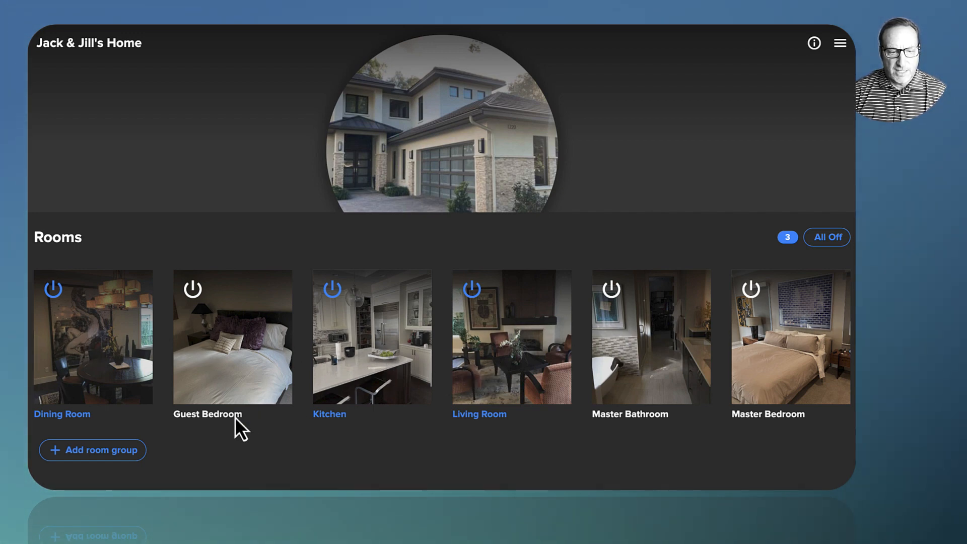
Step: Add a room group from the powered Dining Room, Kitchen and Living Room, and open its settings
{"action": "left_click", "coordinate": [117, 456]}
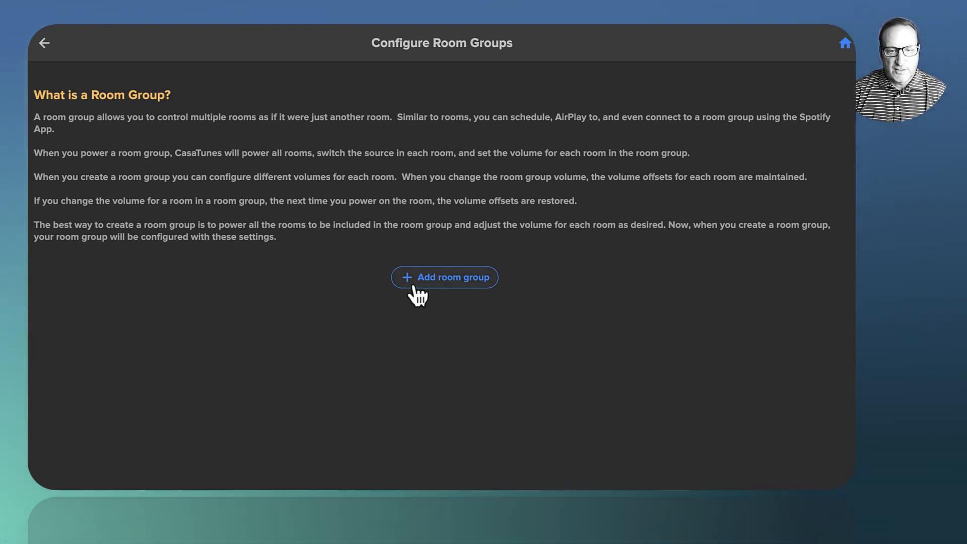
{"action": "left_click", "coordinate": [432, 281]}
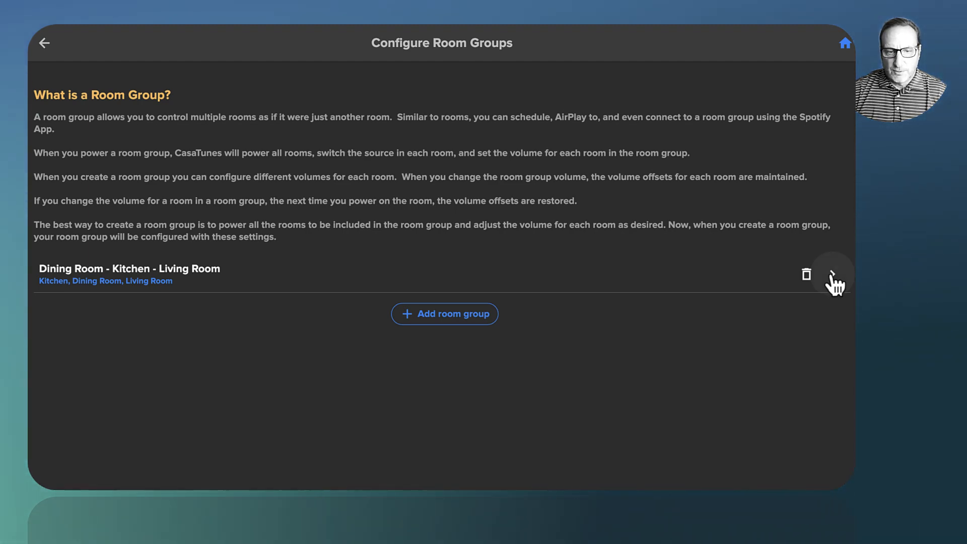
{"action": "left_click", "coordinate": [831, 275]}
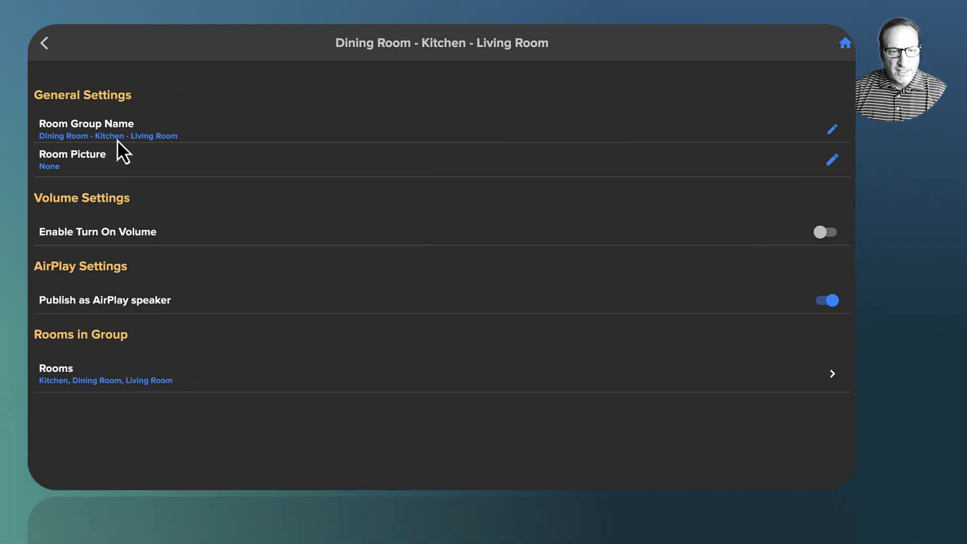
Step: Rename the room group as Party and assign it the Ketel One drink glass picture
{"action": "left_click", "coordinate": [834, 131]}
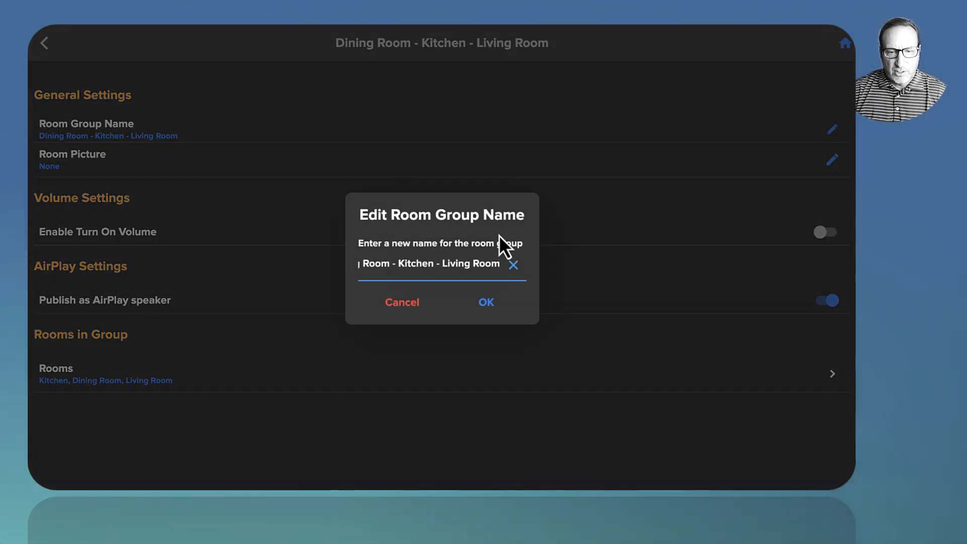
{"action": "left_click", "coordinate": [513, 266]}
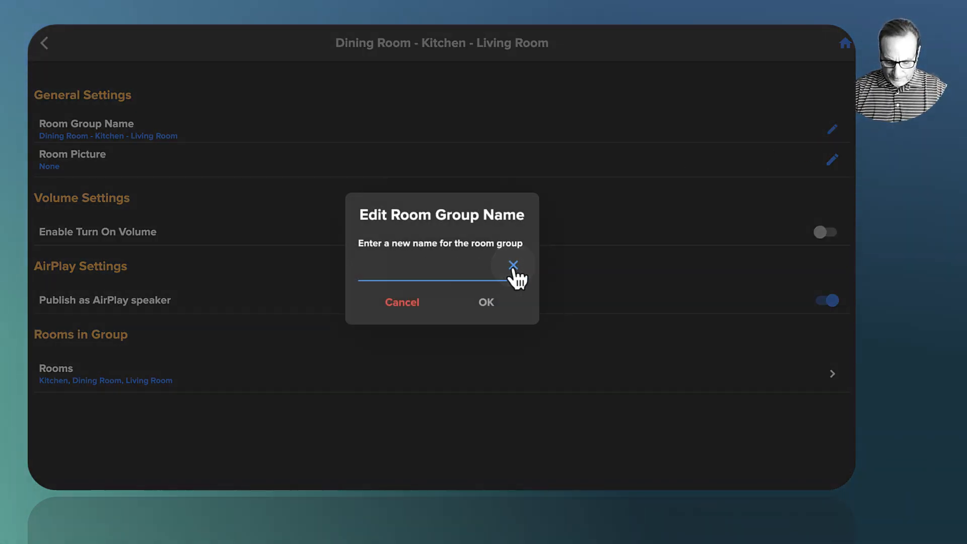
{"action": "type", "text": "Pa"}
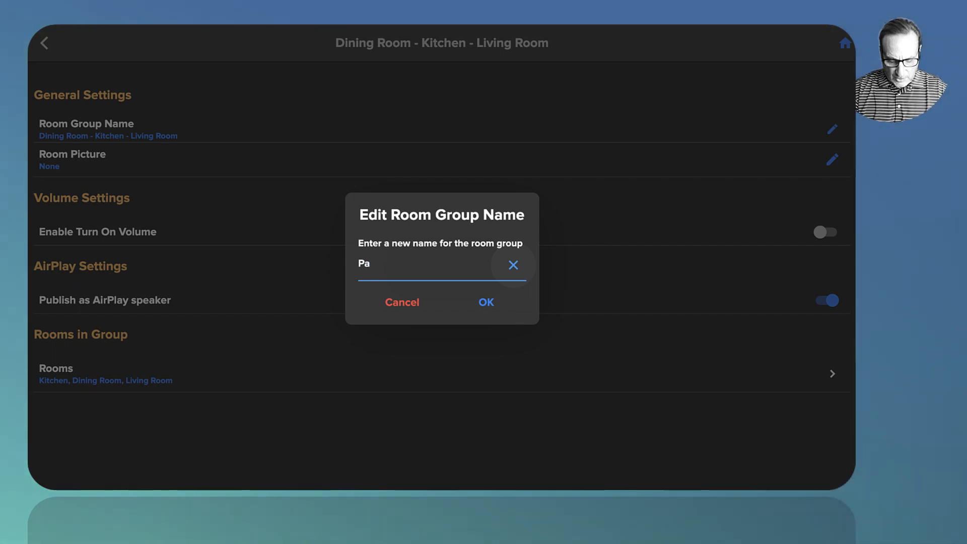
{"action": "type", "text": "rty"}
{"action": "left_click", "coordinate": [493, 300]}
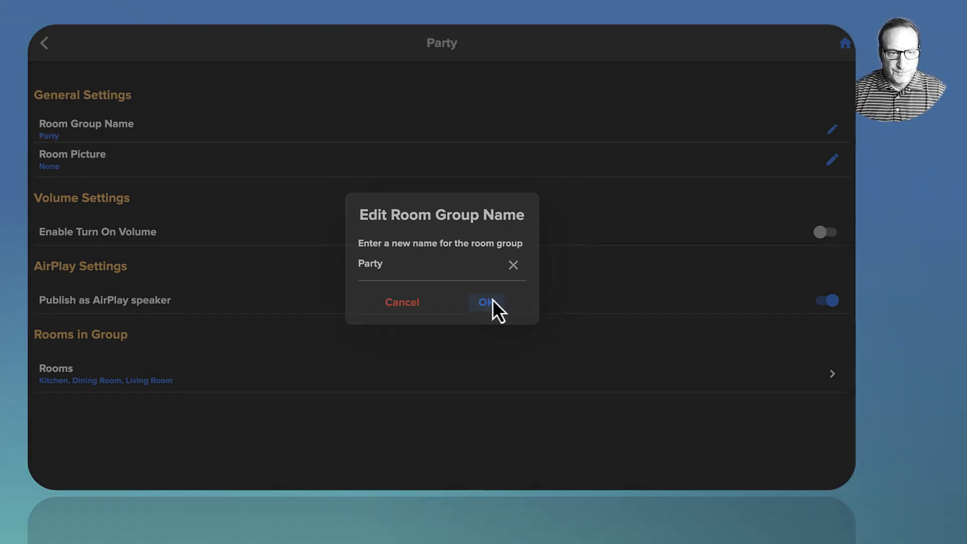
{"action": "left_click", "coordinate": [50, 159]}
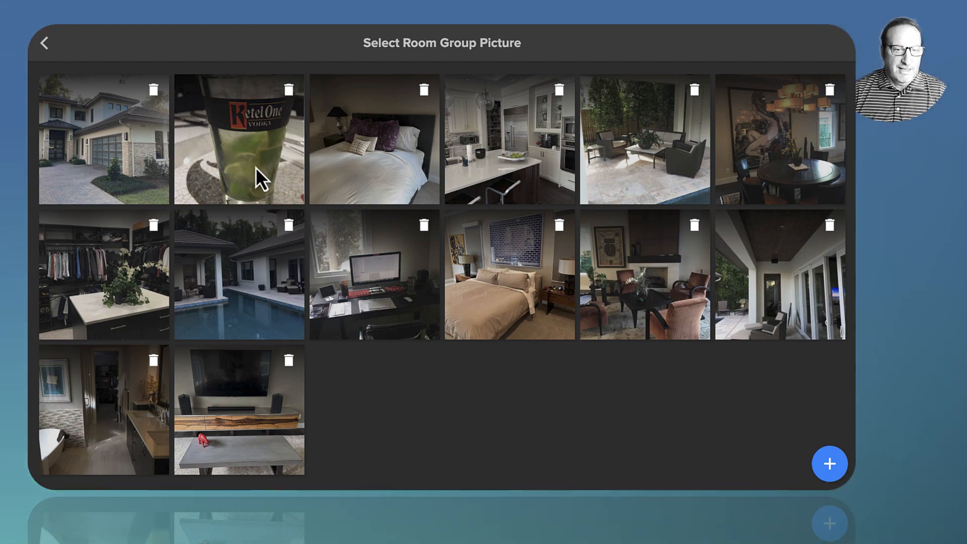
{"action": "left_click", "coordinate": [256, 169]}
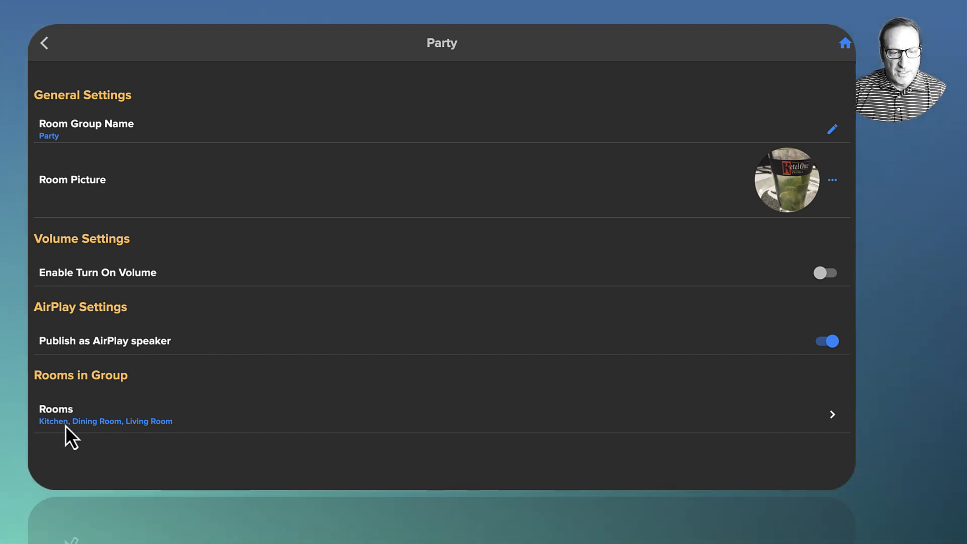
Step: Review the Party group's member rooms and master volume offsets, and return to the home screen
{"action": "left_click", "coordinate": [830, 421]}
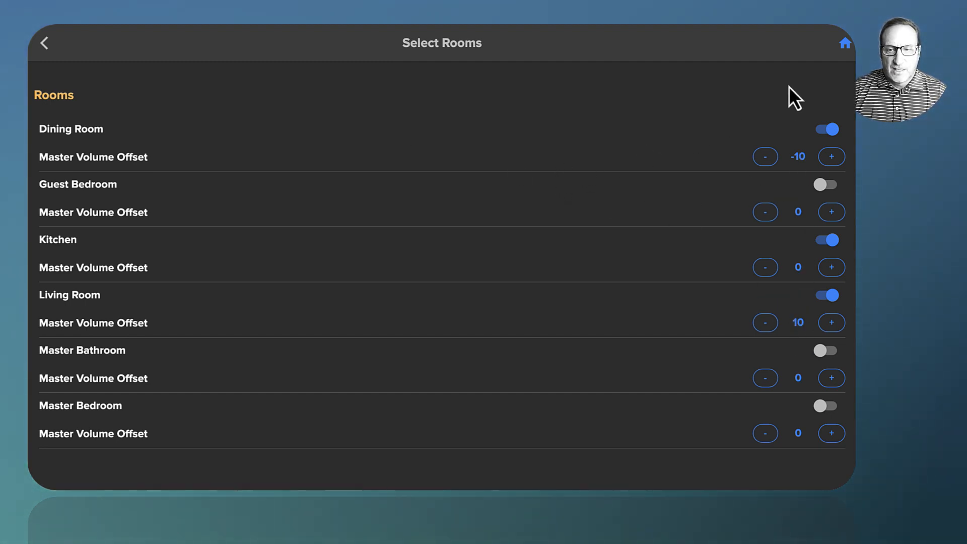
{"action": "left_click", "coordinate": [51, 48]}
{"action": "left_click", "coordinate": [52, 48]}
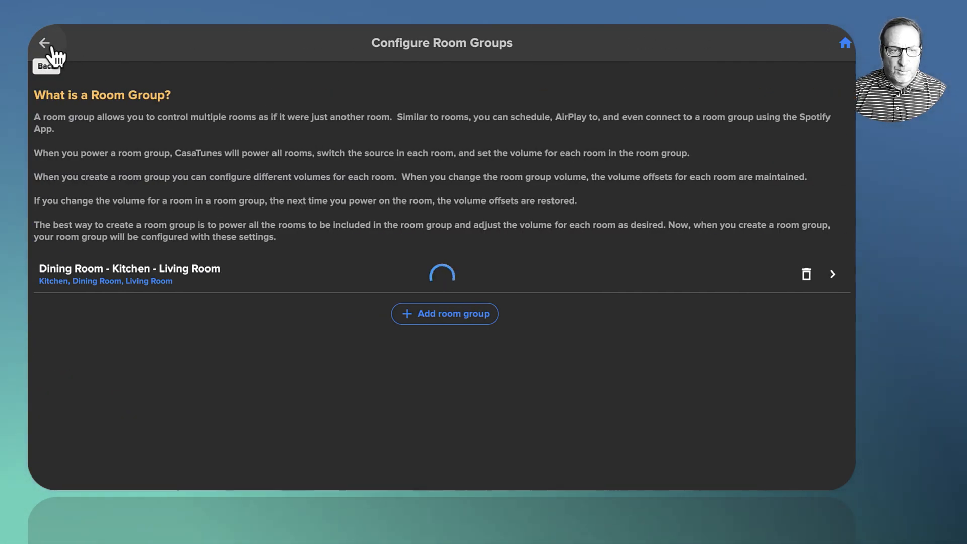
{"action": "left_click", "coordinate": [53, 48]}
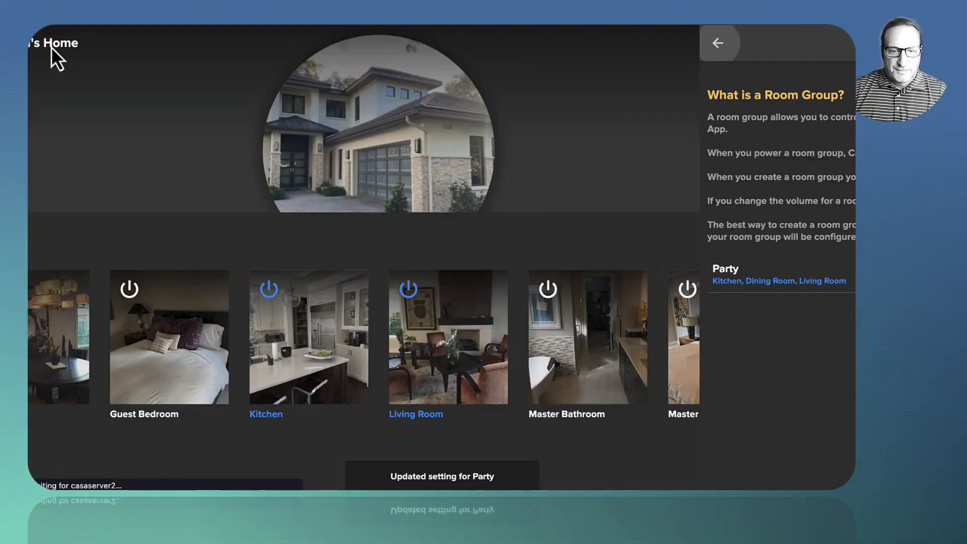
Step: Turn off all the rooms and power on the Party room group
{"action": "scroll", "coordinate": [168, 244], "scroll_direction": "down", "scroll_amount": 3}
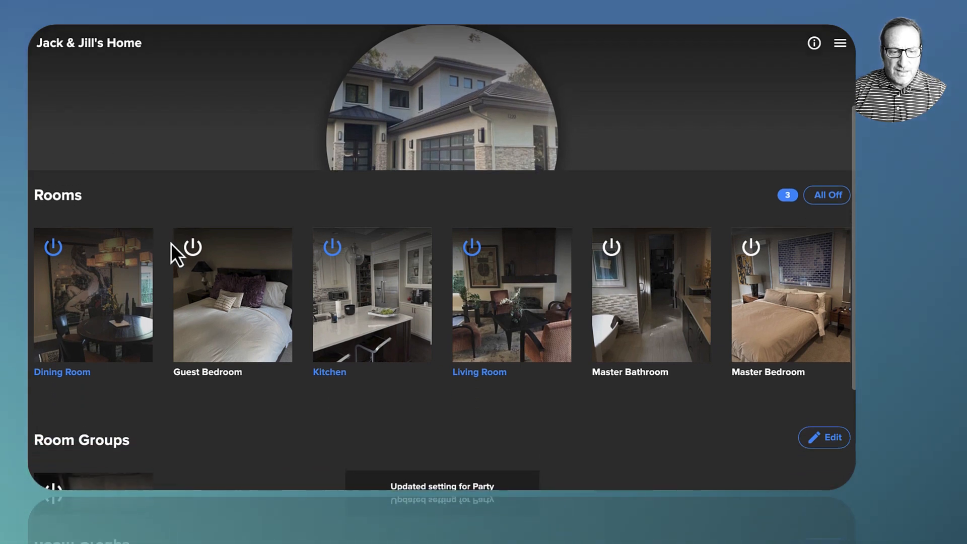
{"action": "scroll", "coordinate": [172, 238], "scroll_direction": "down", "scroll_amount": 3}
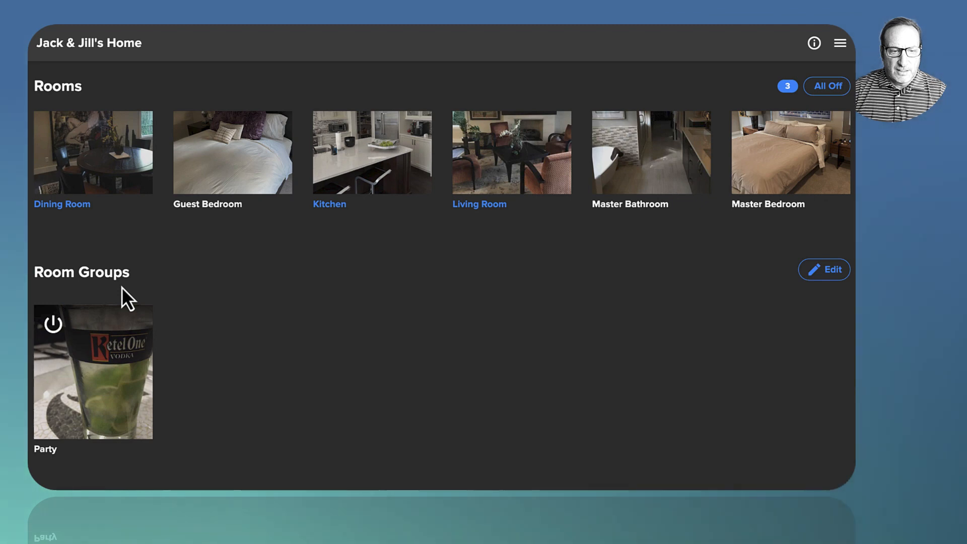
{"action": "scroll", "coordinate": [122, 287], "scroll_direction": "up", "scroll_amount": 3}
{"action": "scroll", "coordinate": [125, 285], "scroll_direction": "down", "scroll_amount": 3}
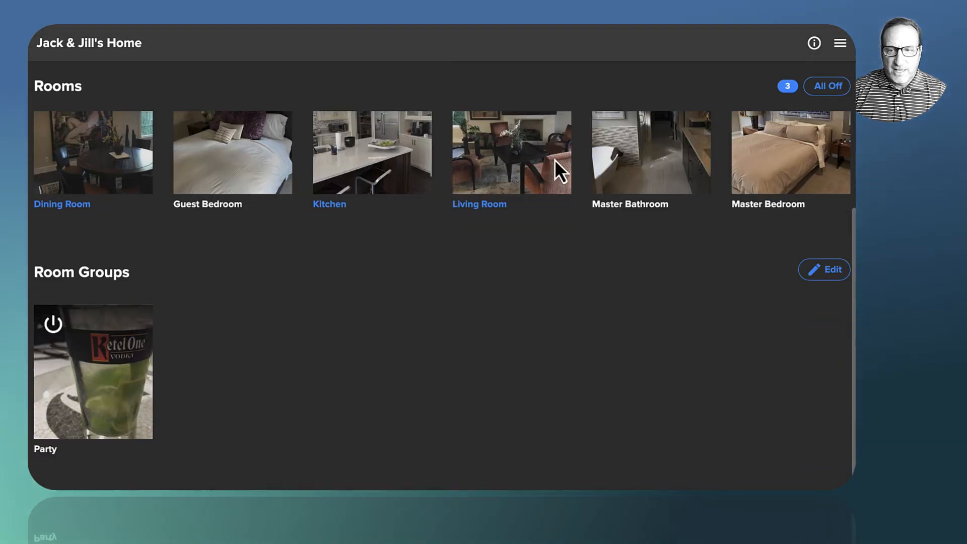
{"action": "left_click", "coordinate": [822, 86]}
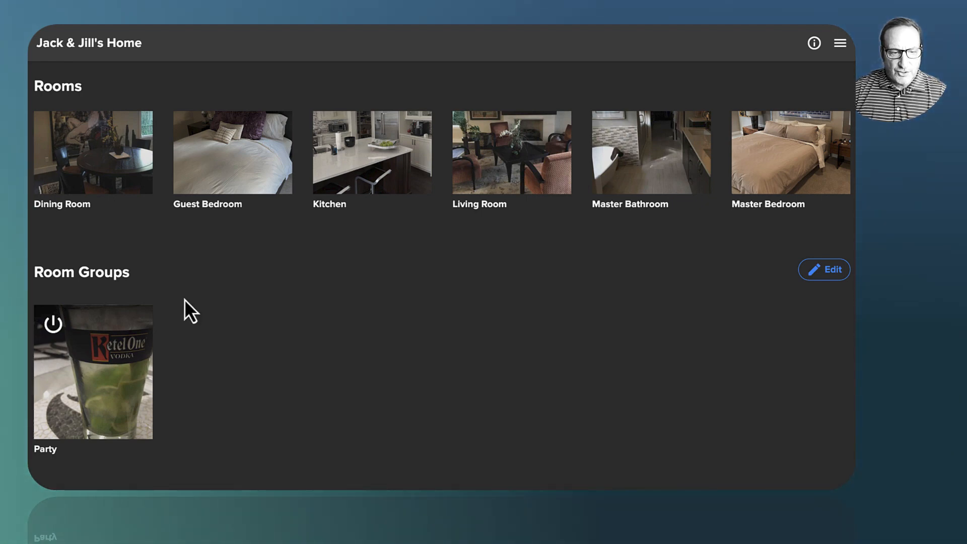
{"action": "left_click", "coordinate": [54, 328]}
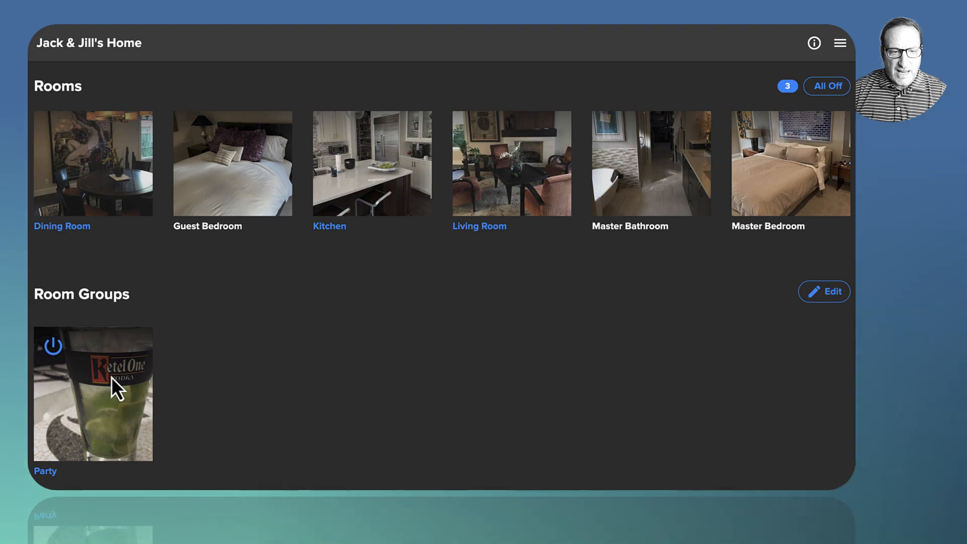
Step: Open the Party group's player and check the individual room volumes under Group Volume
{"action": "left_click", "coordinate": [111, 379]}
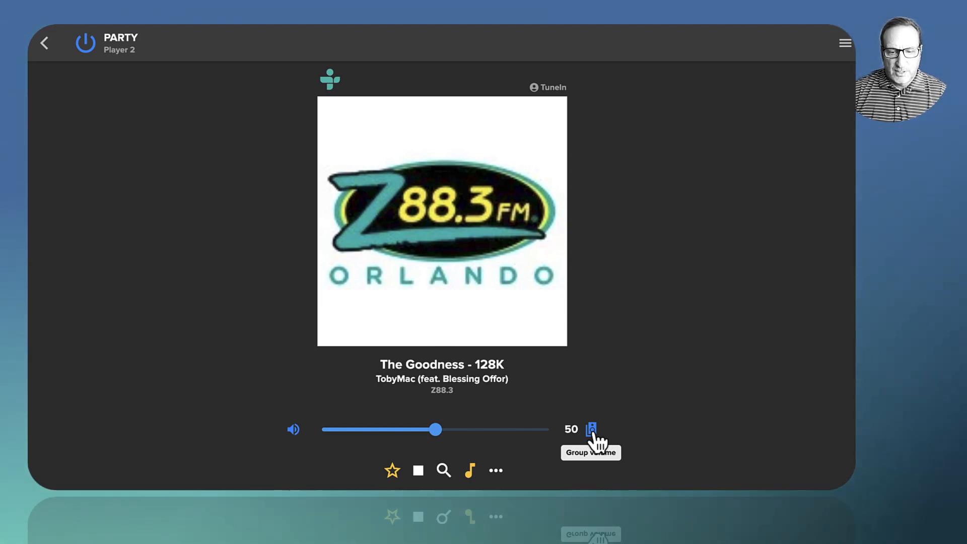
{"action": "left_click", "coordinate": [592, 430]}
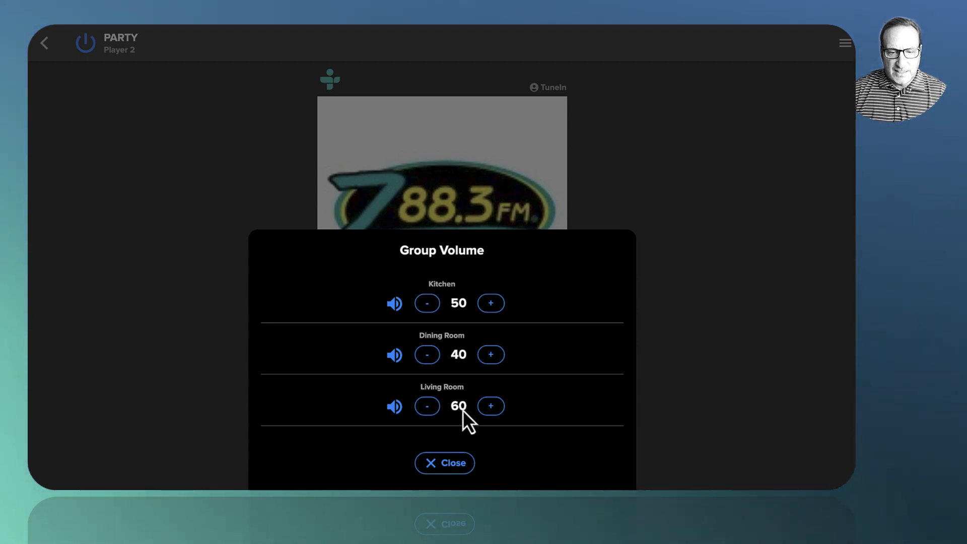
{"action": "left_click", "coordinate": [459, 463]}
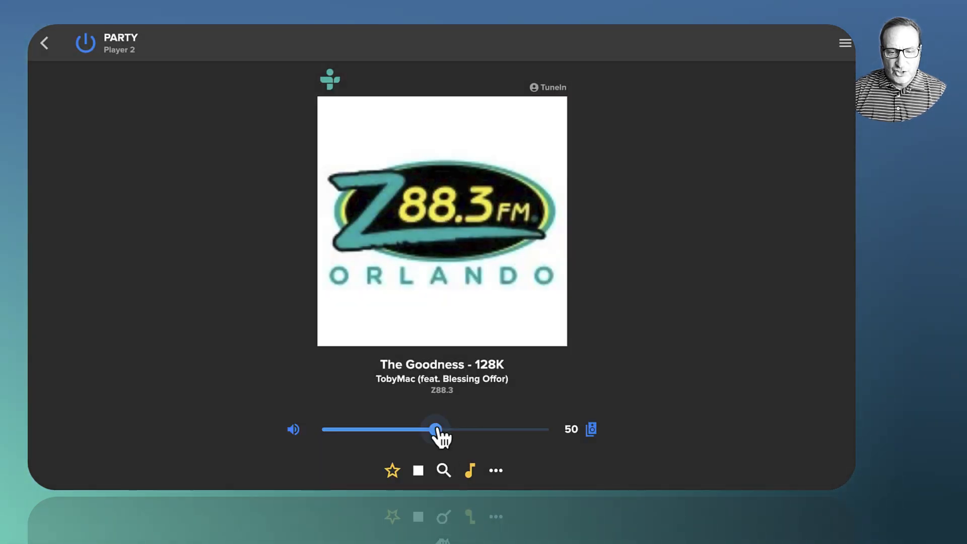
Step: Set the Party group's volume to 40 and show the individual room volumes again
{"action": "left_click_drag", "start_coordinate": [435, 430], "coordinate": [413, 429]}
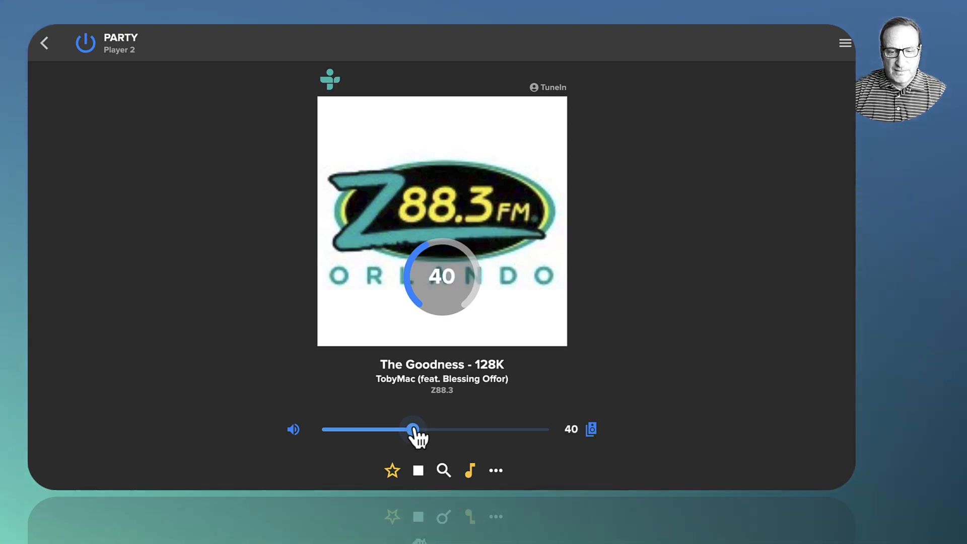
{"action": "left_click", "coordinate": [591, 428]}
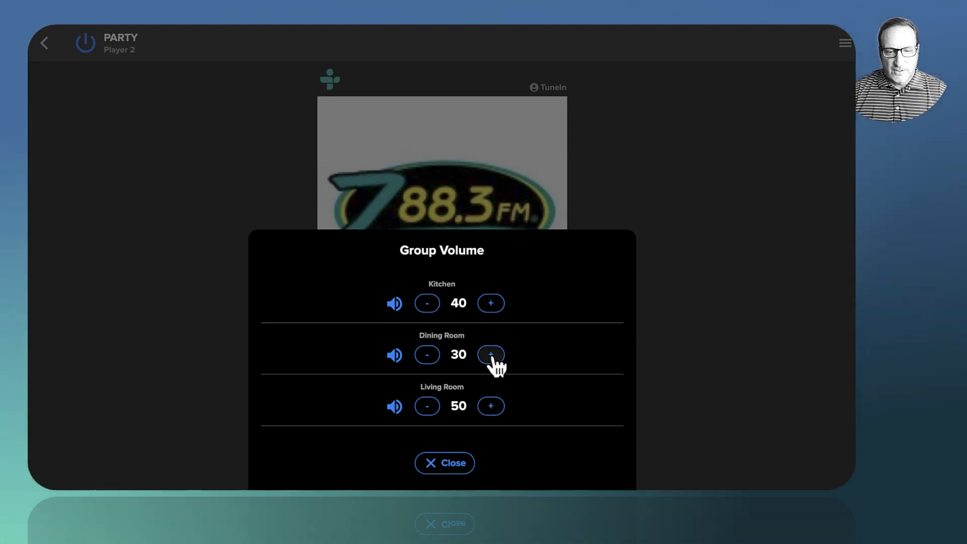
Step: Raise the Dining Room's individual volume to 40 in Group Volume and return to the Party player
{"action": "left_click", "coordinate": [491, 356]}
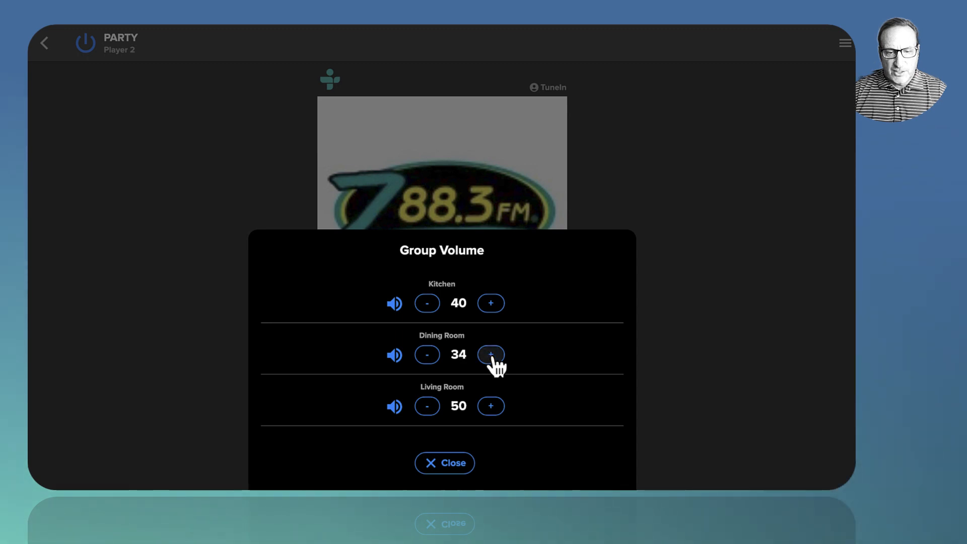
{"action": "left_click", "coordinate": [491, 355]}
{"action": "left_click", "coordinate": [491, 355]}
{"action": "left_click", "coordinate": [491, 355]}
{"action": "left_click", "coordinate": [491, 354]}
{"action": "left_click", "coordinate": [491, 354]}
{"action": "left_click", "coordinate": [491, 355]}
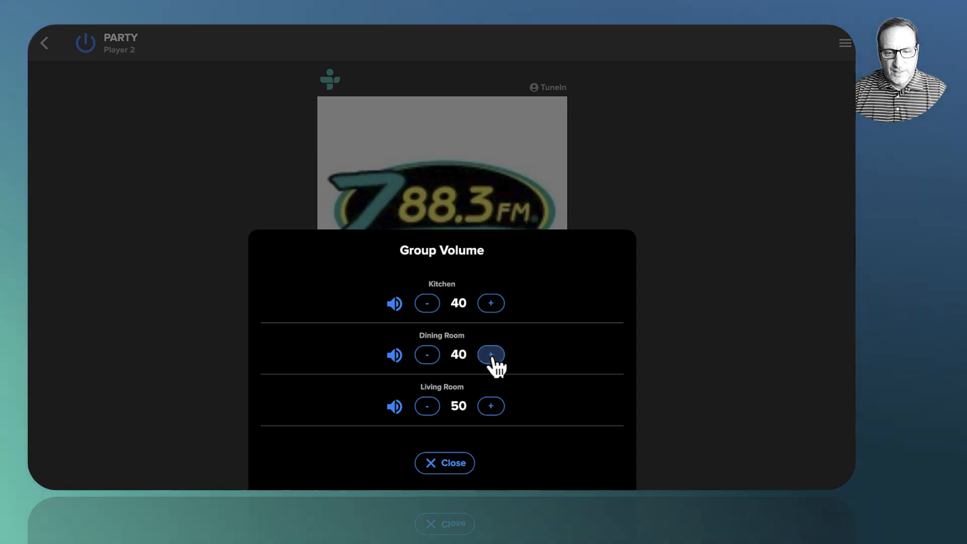
{"action": "left_click", "coordinate": [443, 463]}
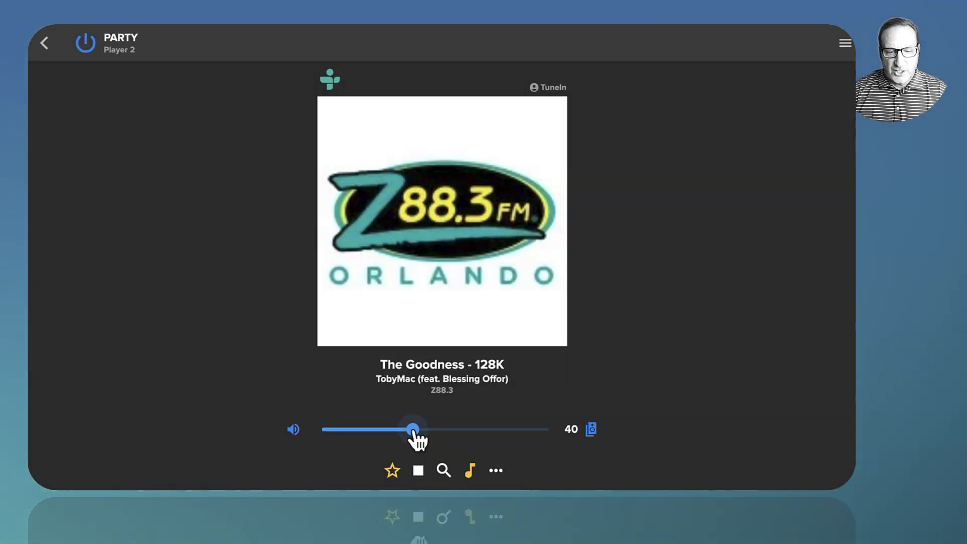
Step: Set the Party group's volume to 50, check the individual room volumes, and close Group Volume
{"action": "left_click_drag", "start_coordinate": [415, 432], "coordinate": [439, 432]}
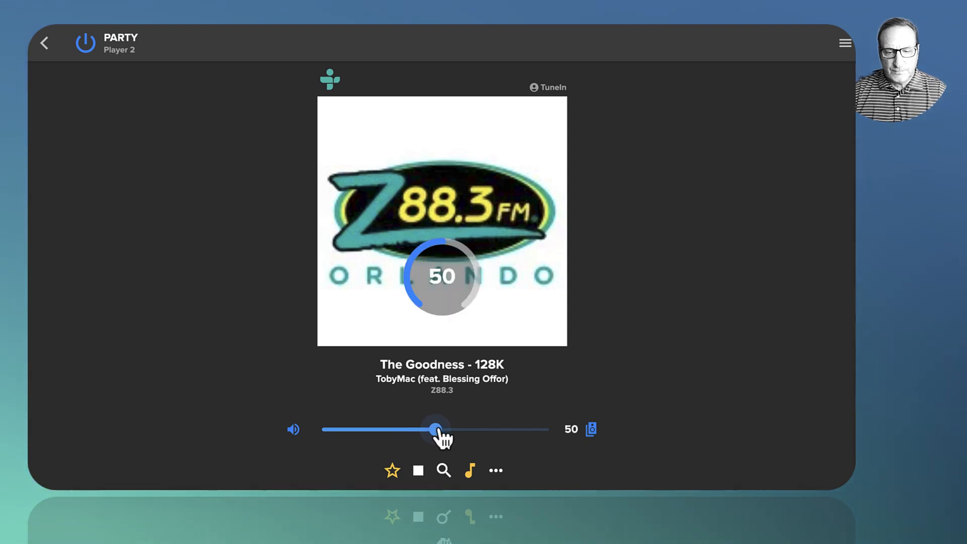
{"action": "left_click", "coordinate": [591, 429]}
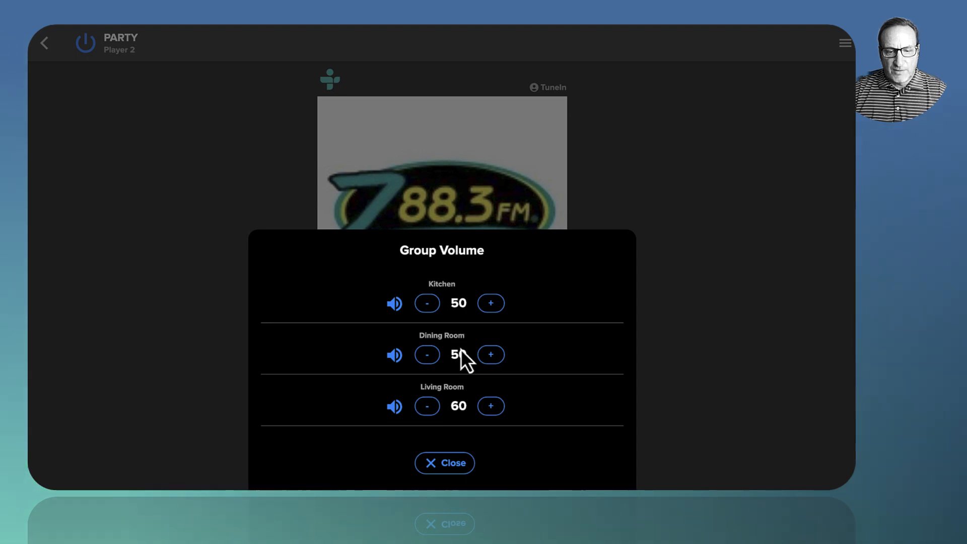
{"action": "left_click", "coordinate": [458, 463]}
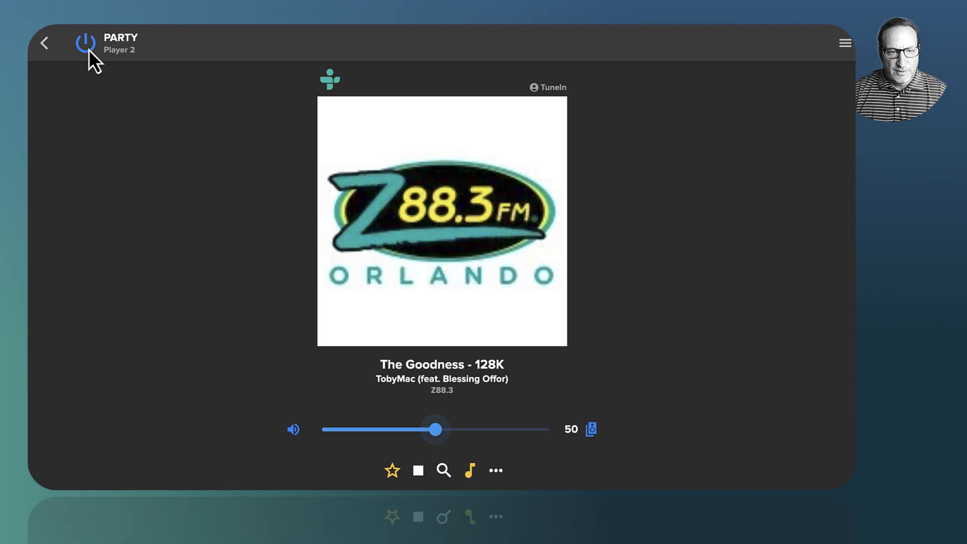
Step: Power the Party group off and back on, and check its individual room volumes under Group Volume
{"action": "left_click", "coordinate": [86, 44]}
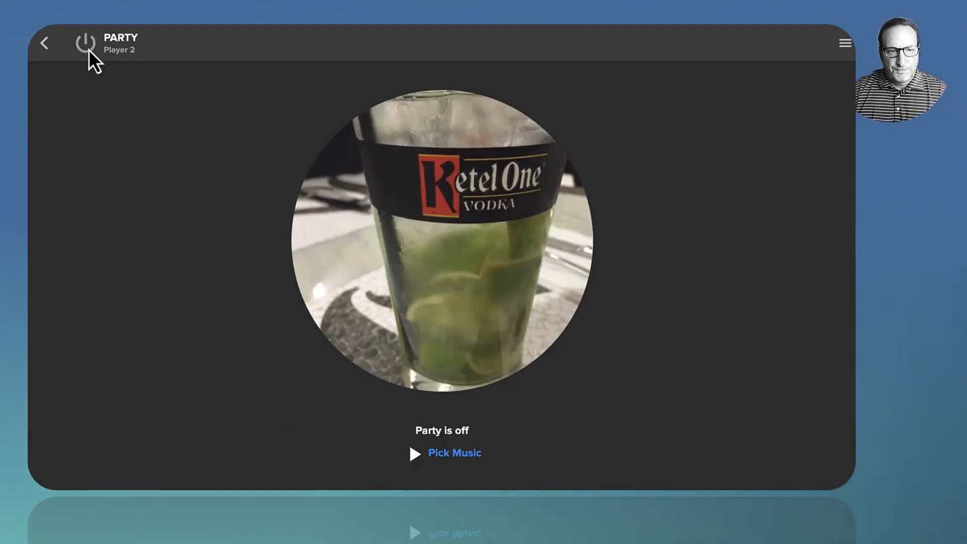
{"action": "left_click", "coordinate": [88, 49]}
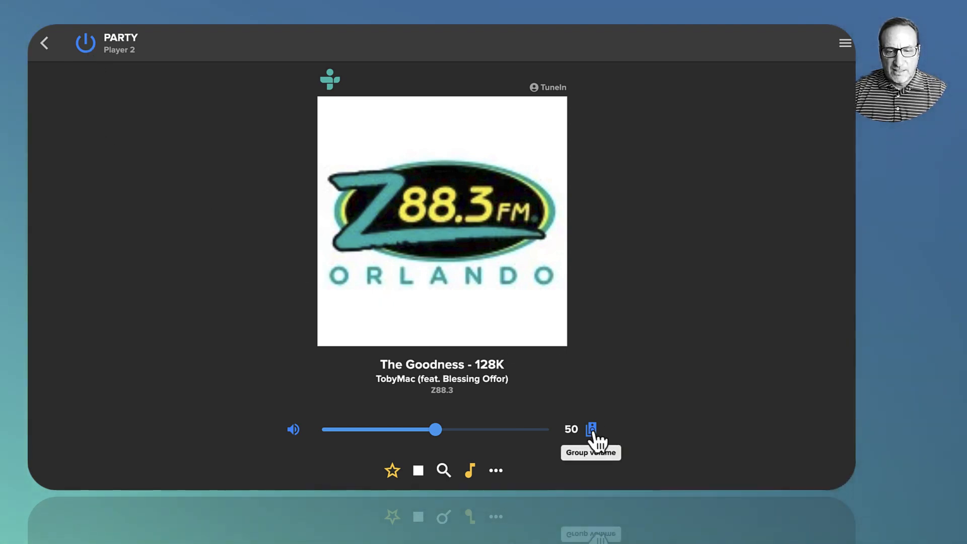
{"action": "left_click", "coordinate": [593, 431]}
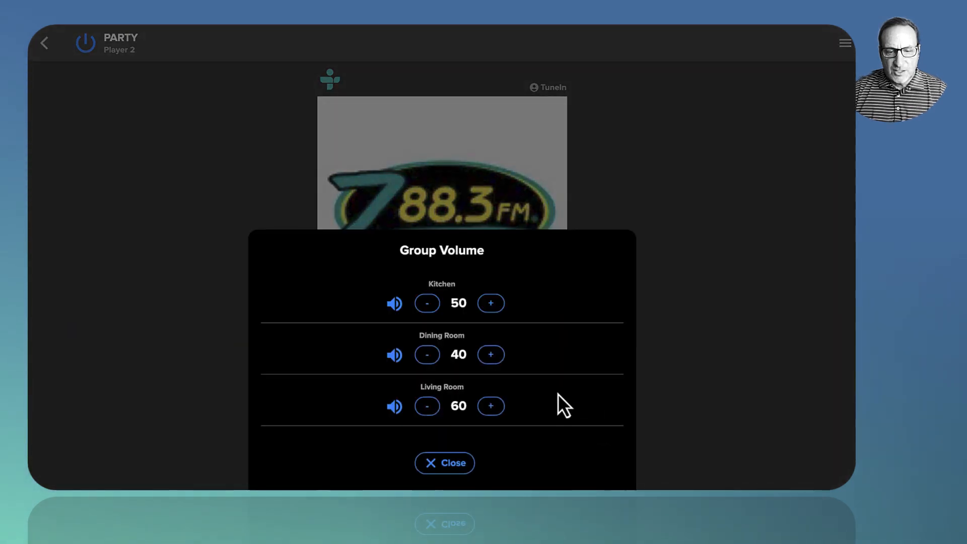
{"action": "left_click", "coordinate": [459, 468]}
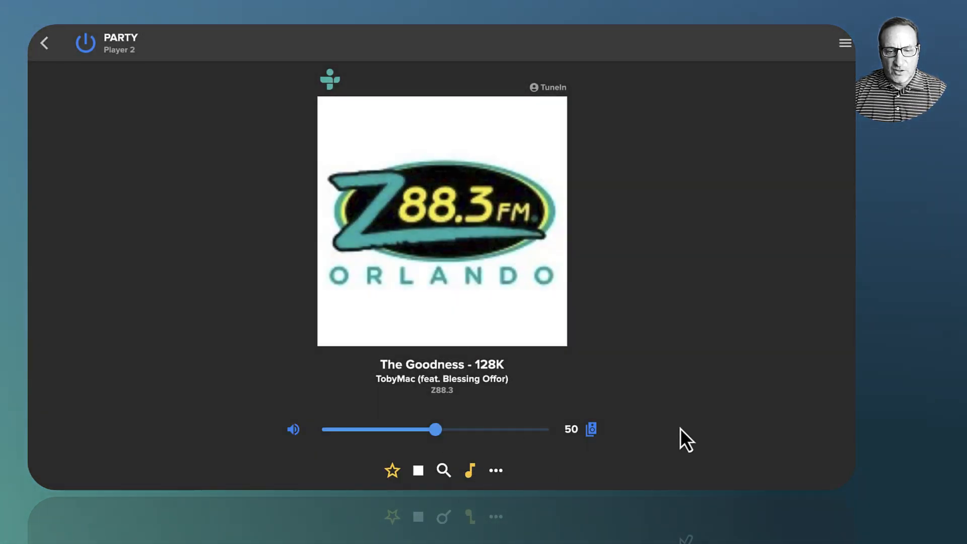